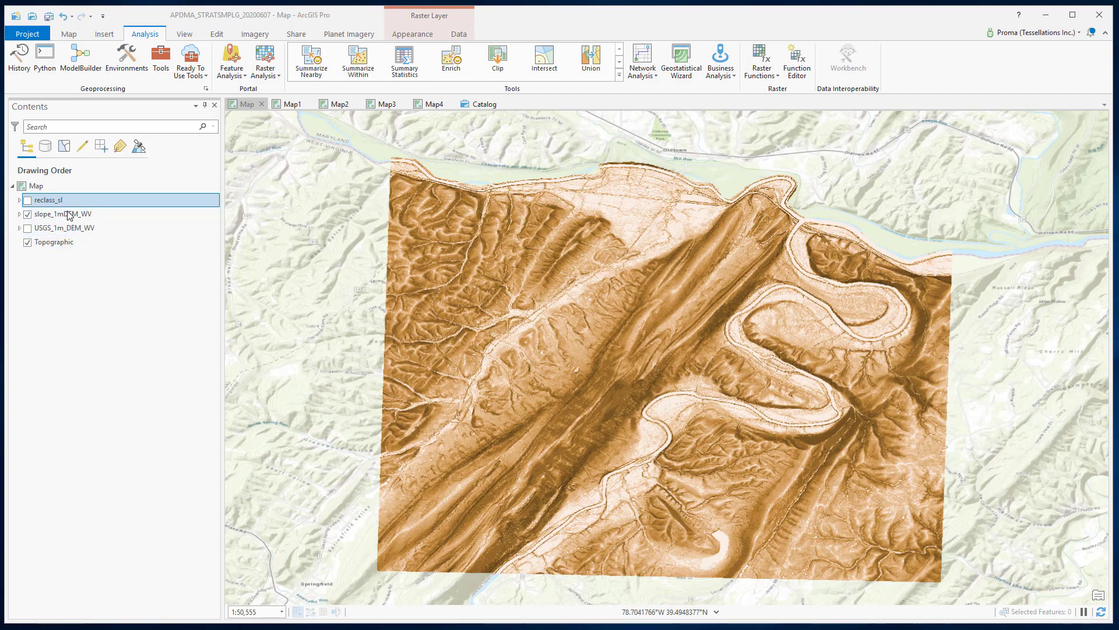
Step: Show the reclass_sl layer and its legend, and bring up the Analysis geoprocessing tools
key(space)
key(Right)
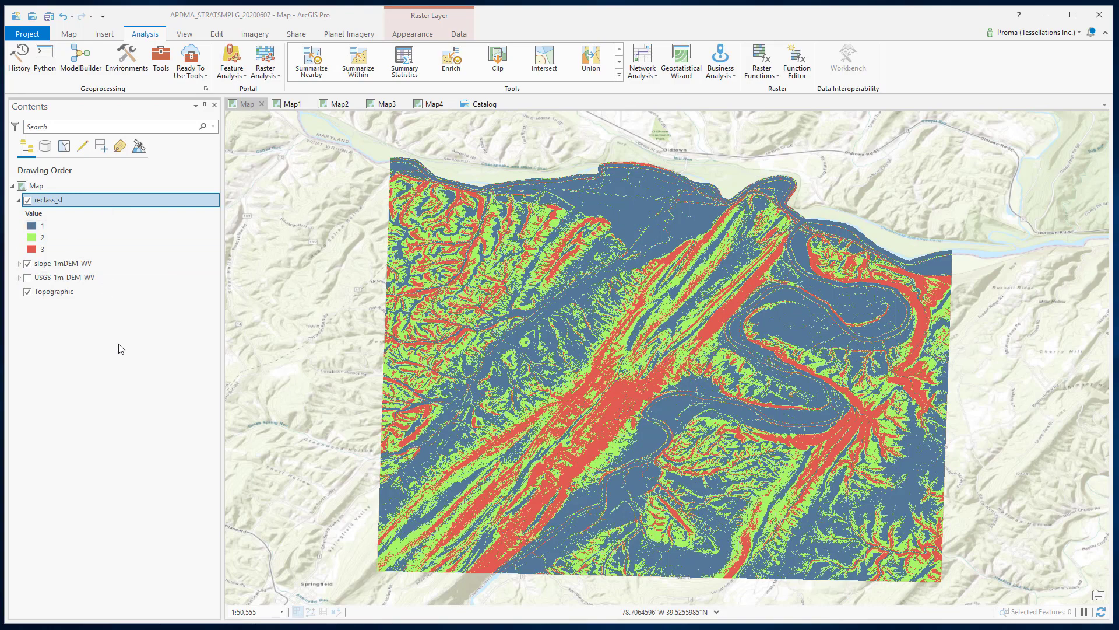
click(158, 54)
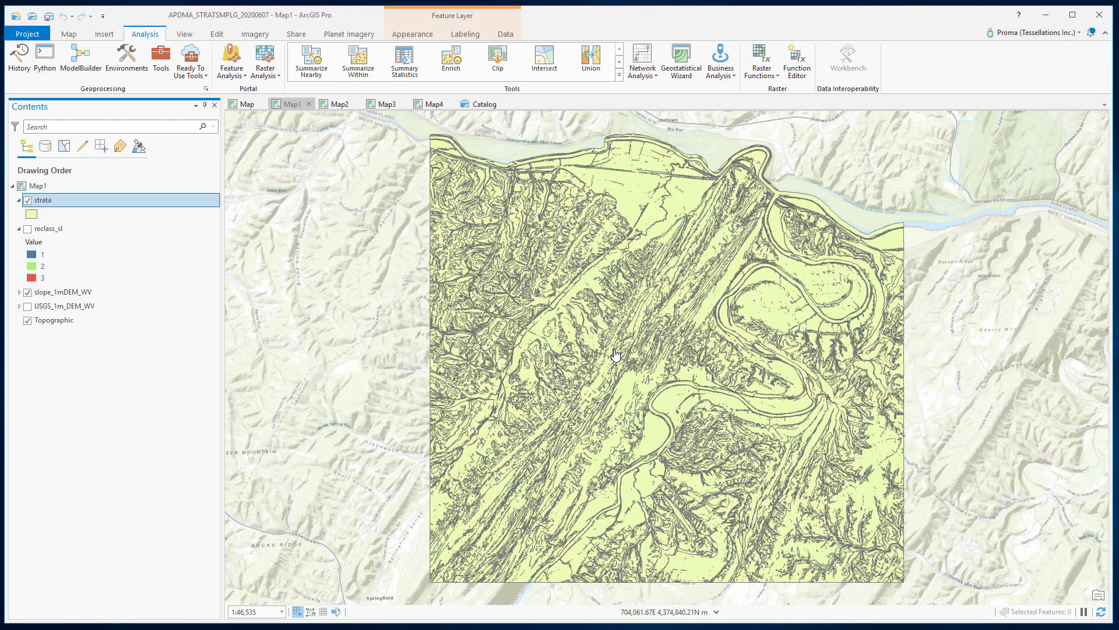
Step: Open the strata attribute table, check the Shape_Area field type, and add a new field
right_click(138, 201)
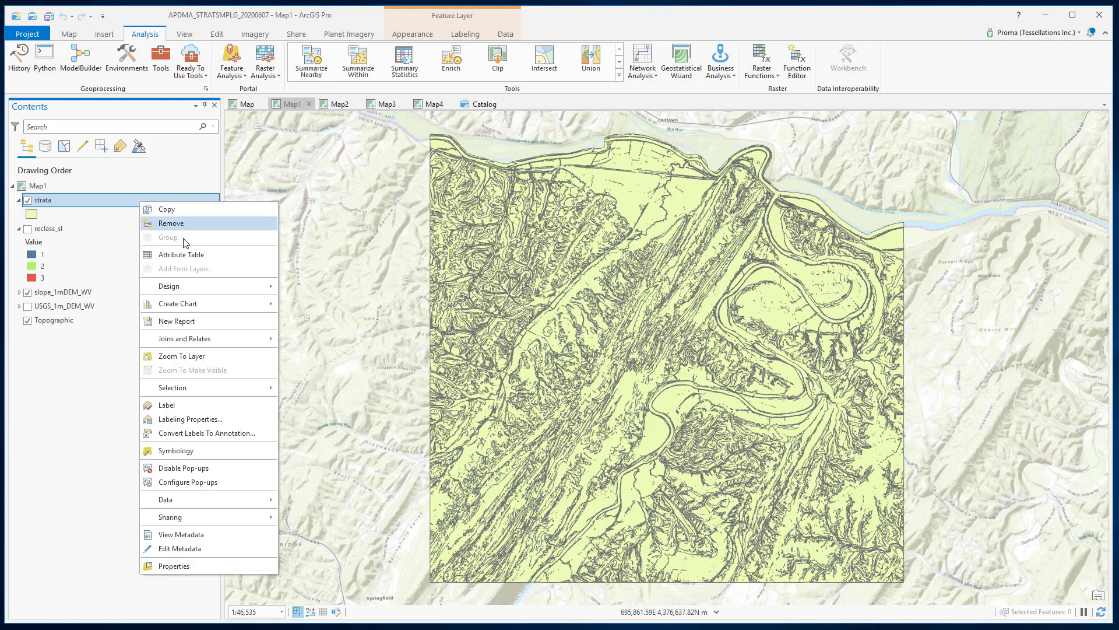
click(191, 255)
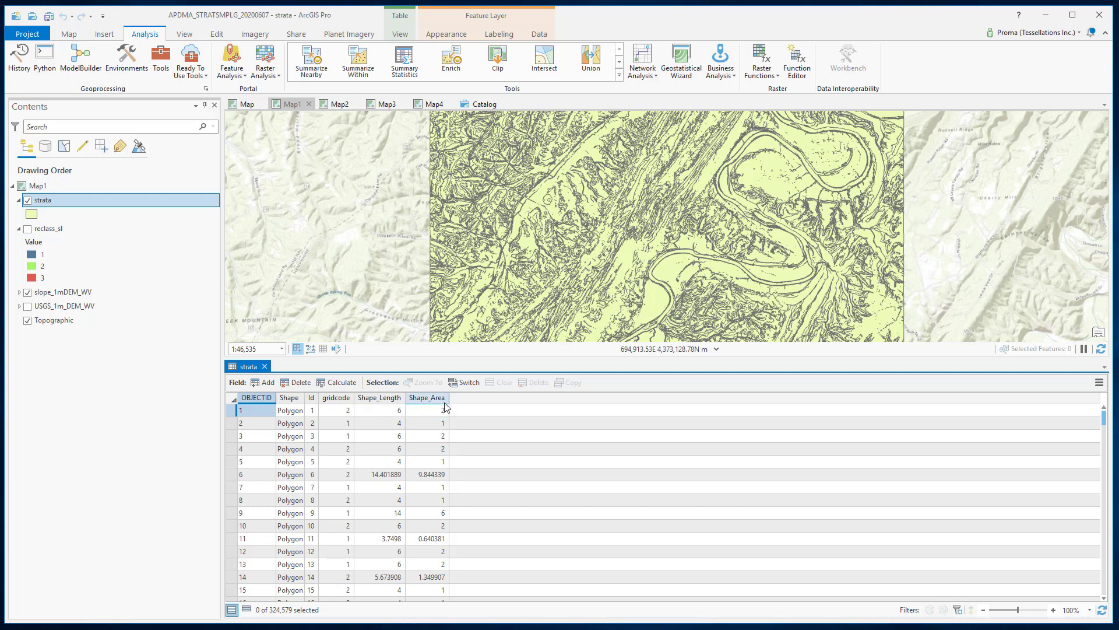
mouse_move(447, 401)
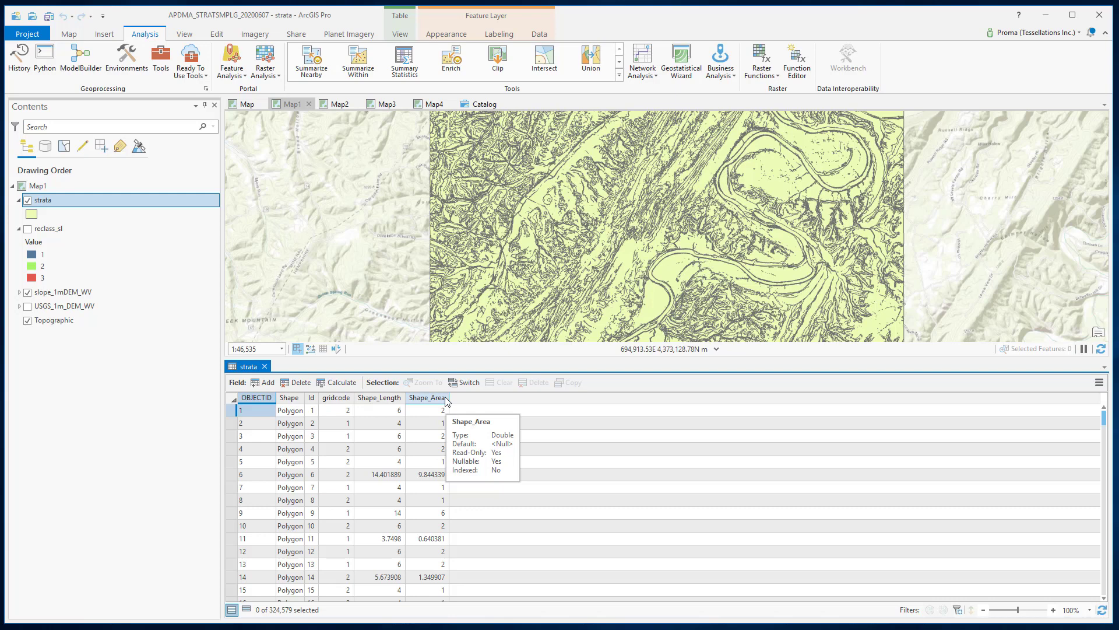
click(262, 383)
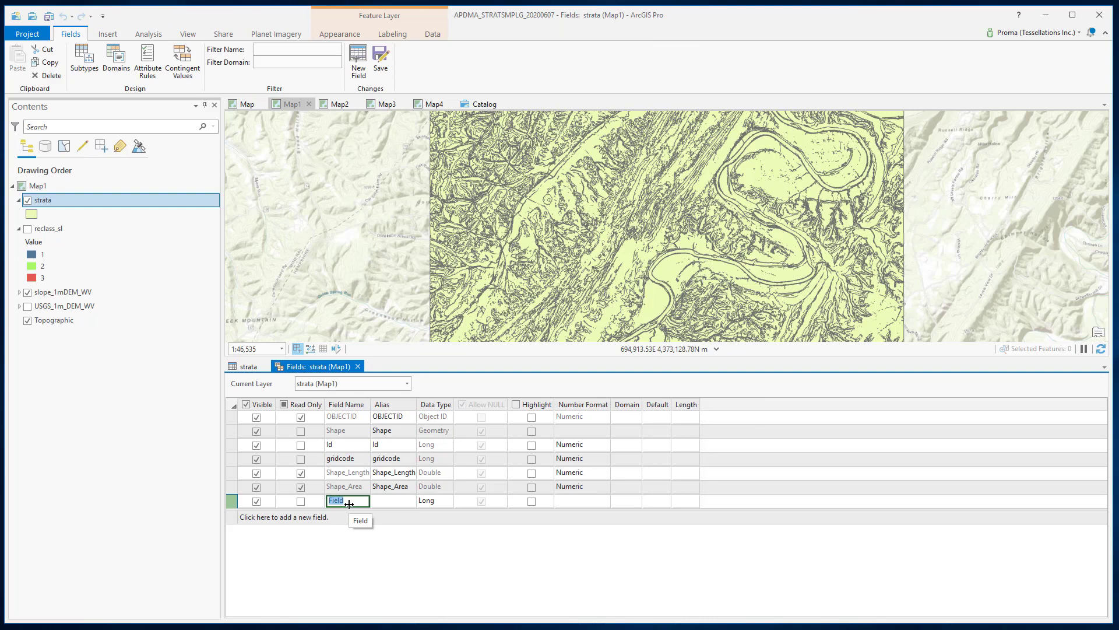
Step: Name the new Double field poly_area and bring up the POLY_AREA column's options
text(poly_area)
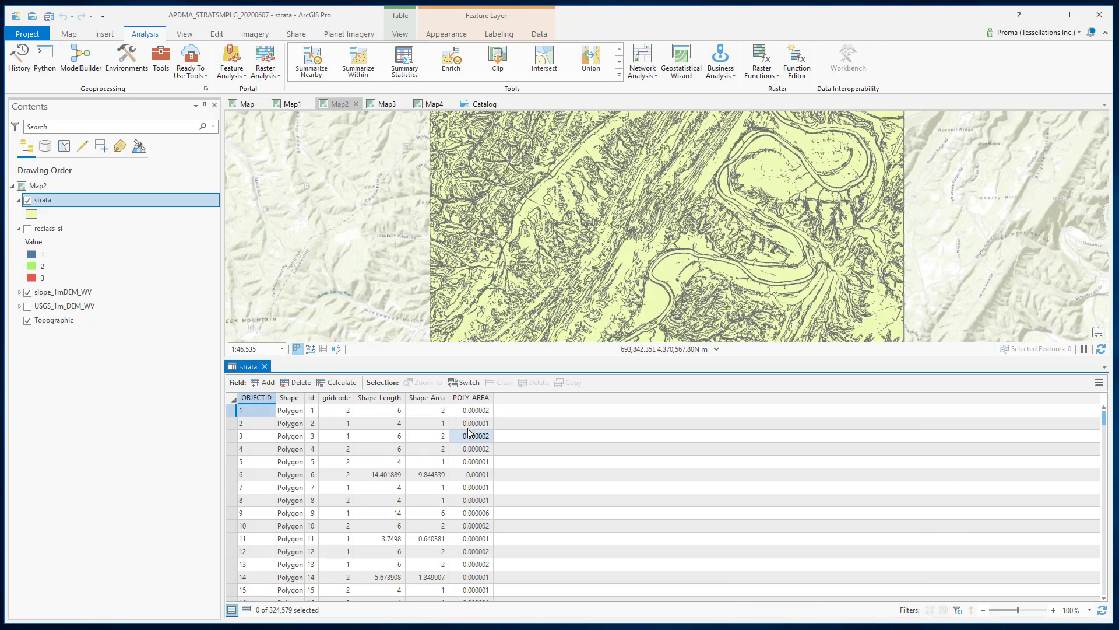
click(472, 397)
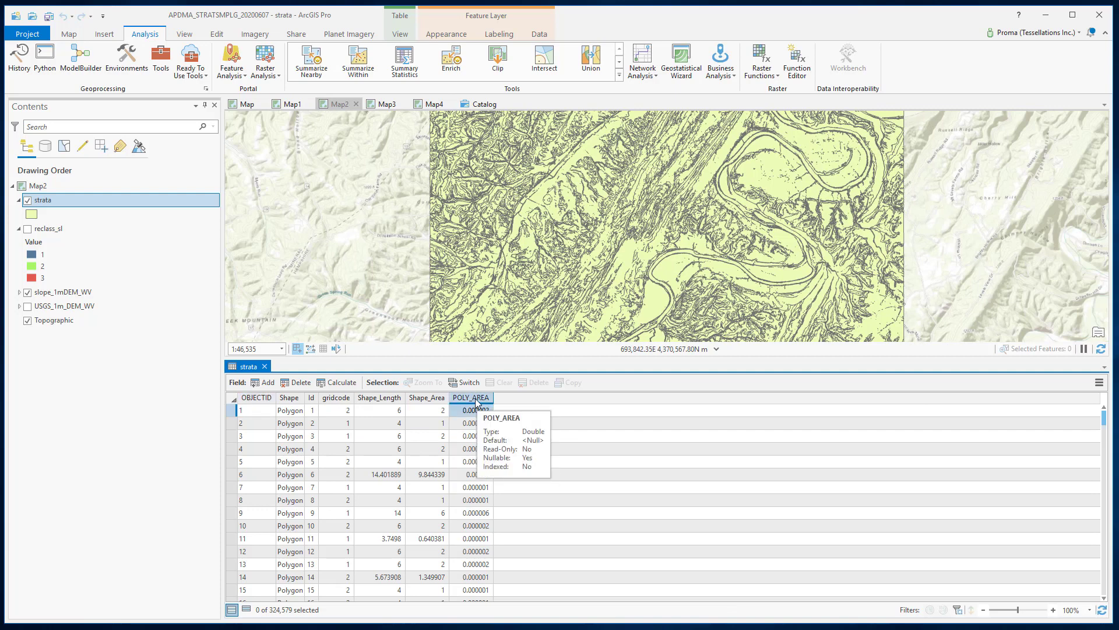
right_click(476, 400)
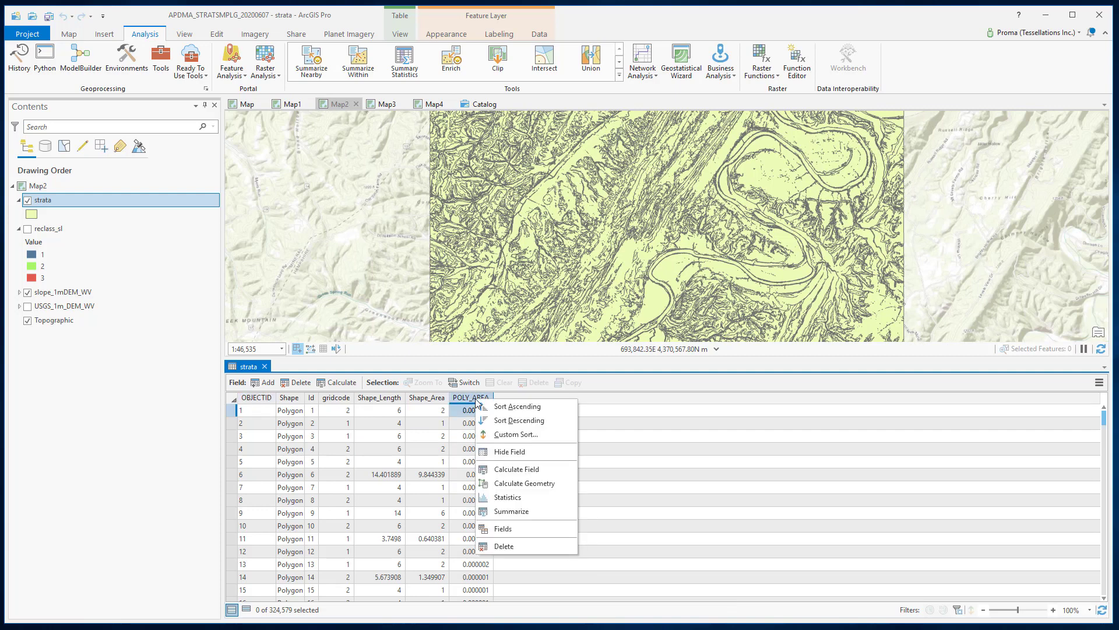
Step: Summarize POLY_AREA with statistic Sum, case field gridcode, into the stat_1 table
click(515, 513)
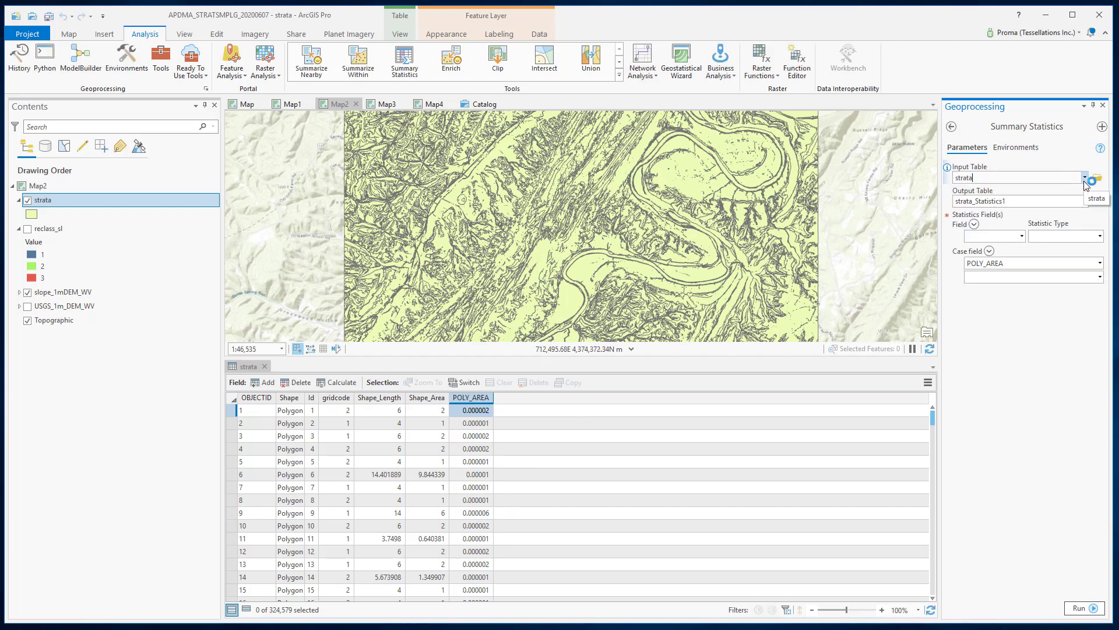
click(1022, 237)
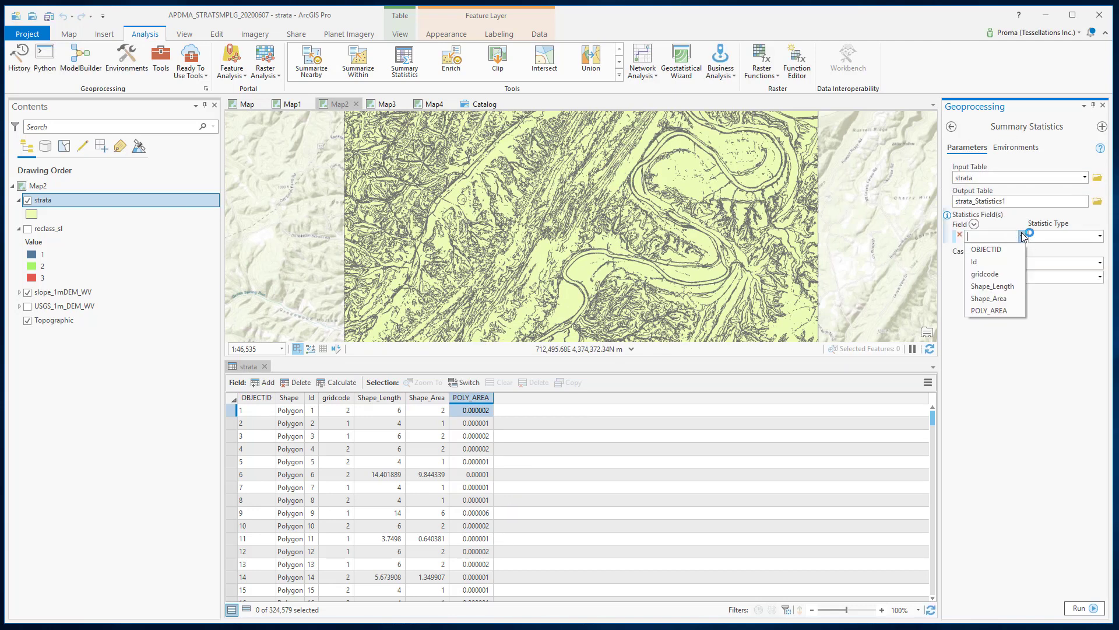
click(1015, 310)
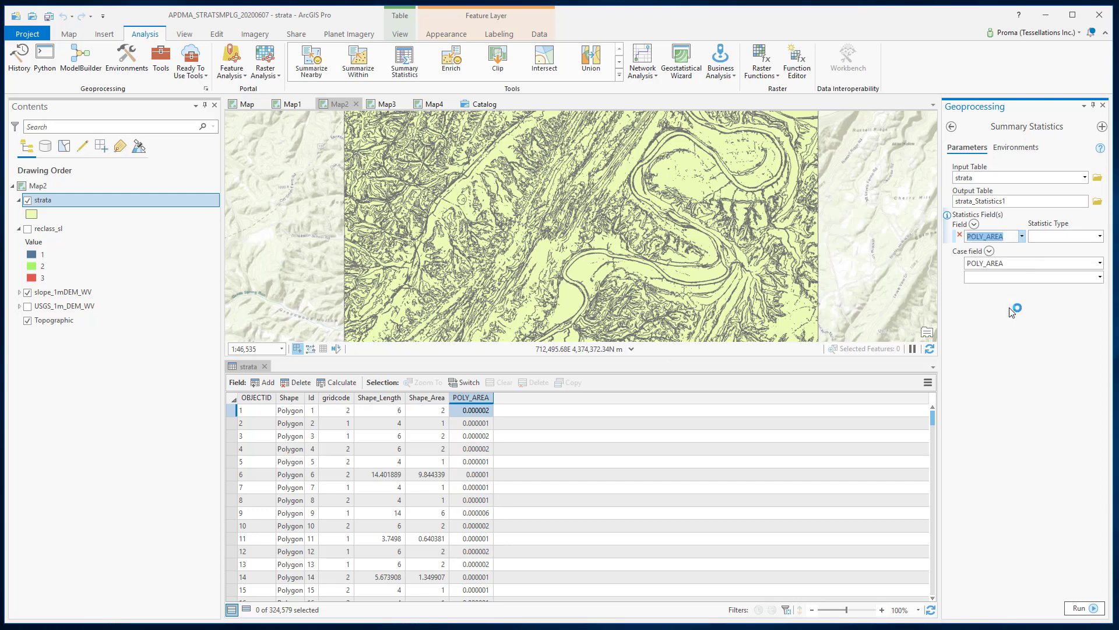
click(1101, 236)
click(1086, 248)
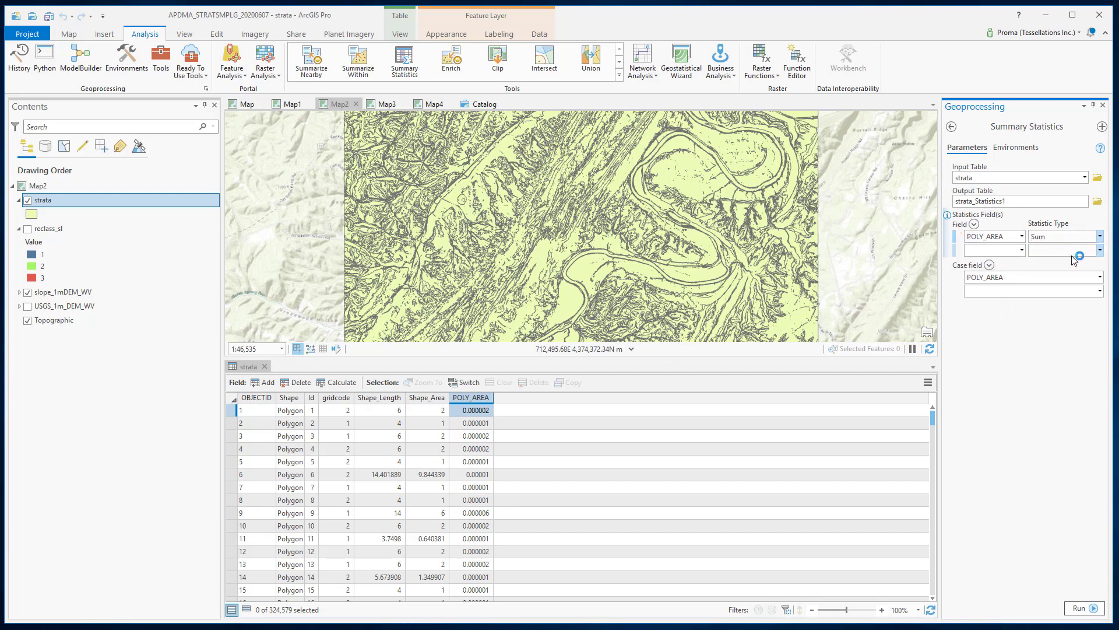
click(1100, 277)
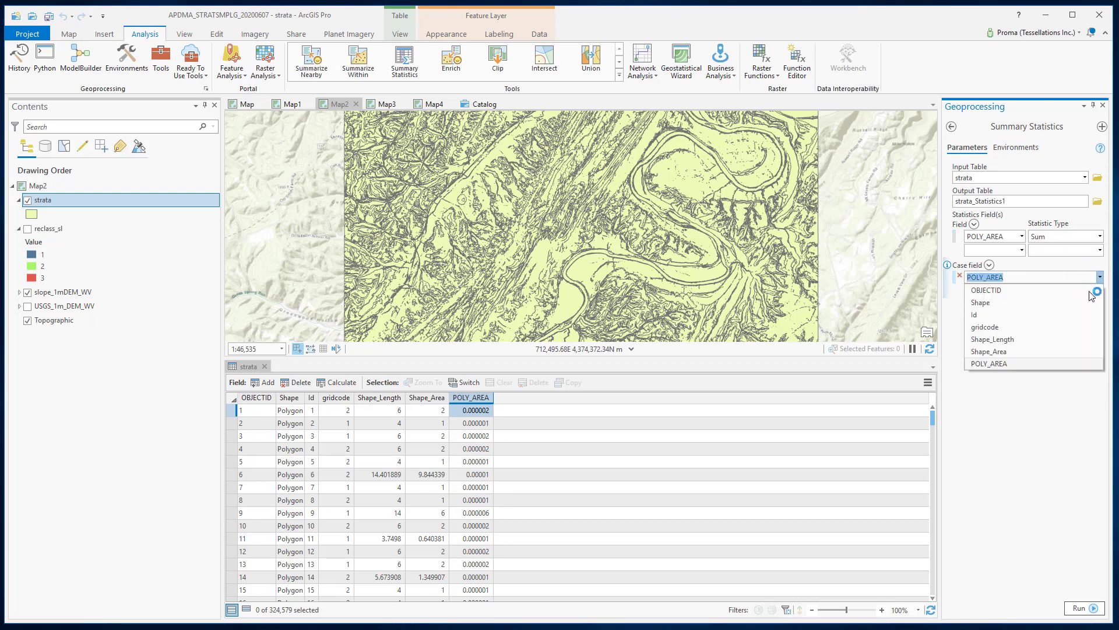
click(1072, 328)
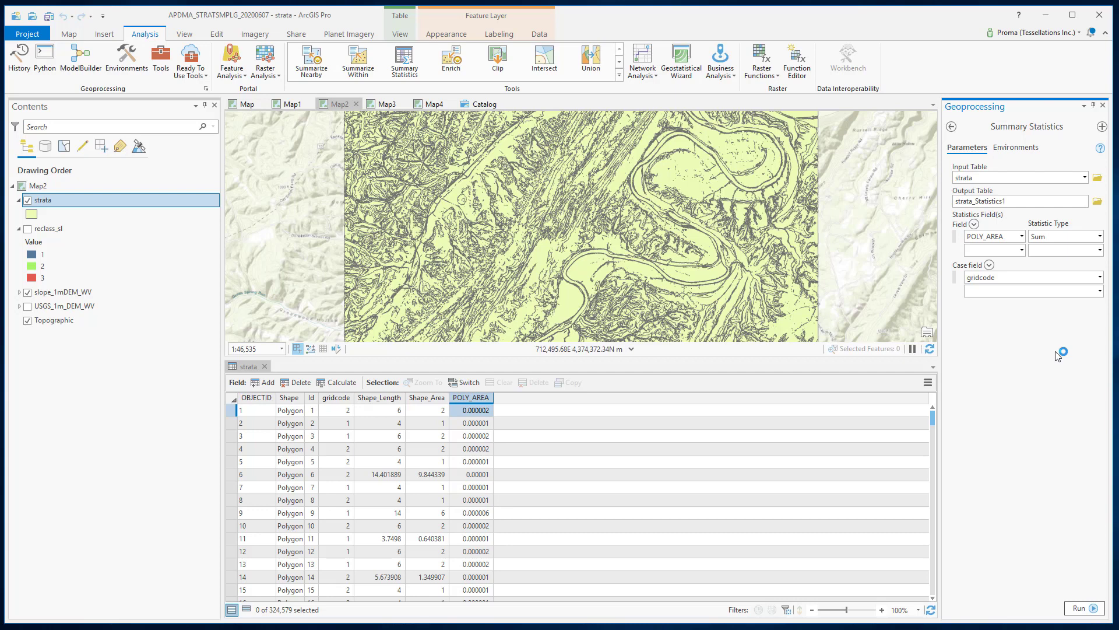
click(1078, 610)
click(163, 348)
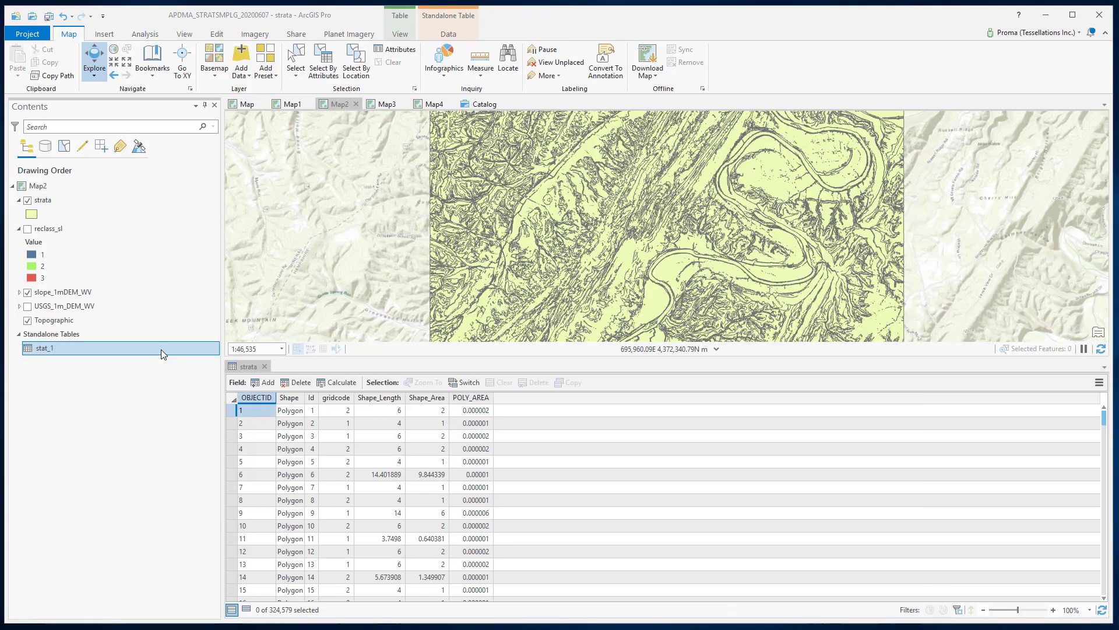
Step: Open the stat_1 table to review summed POLY_AREA per gridcode class, then close it
right_click(161, 349)
click(210, 377)
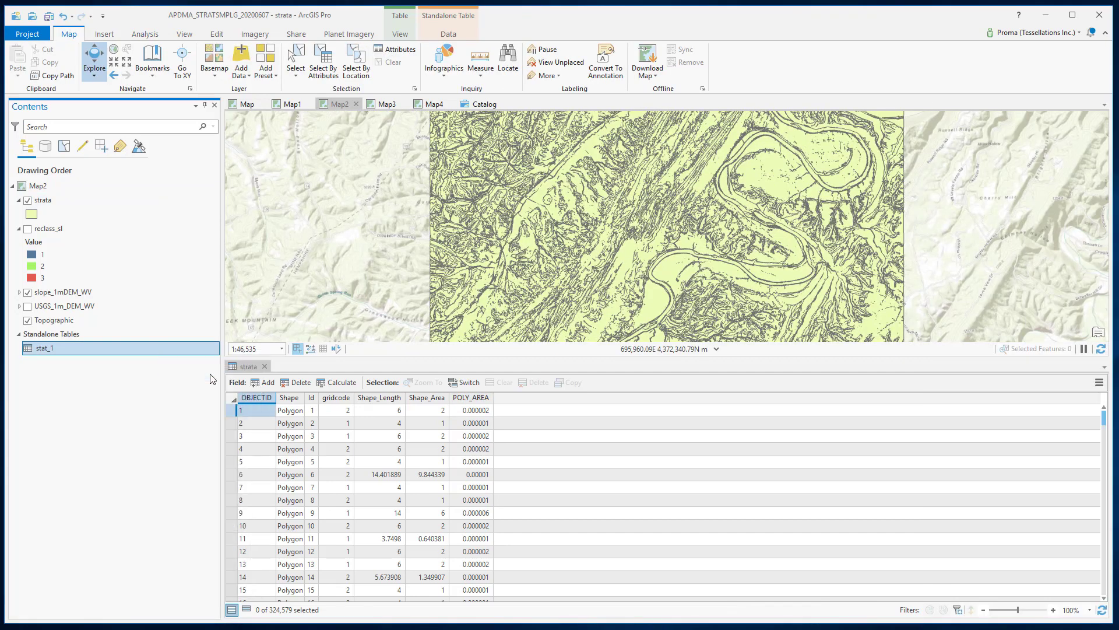
click(419, 411)
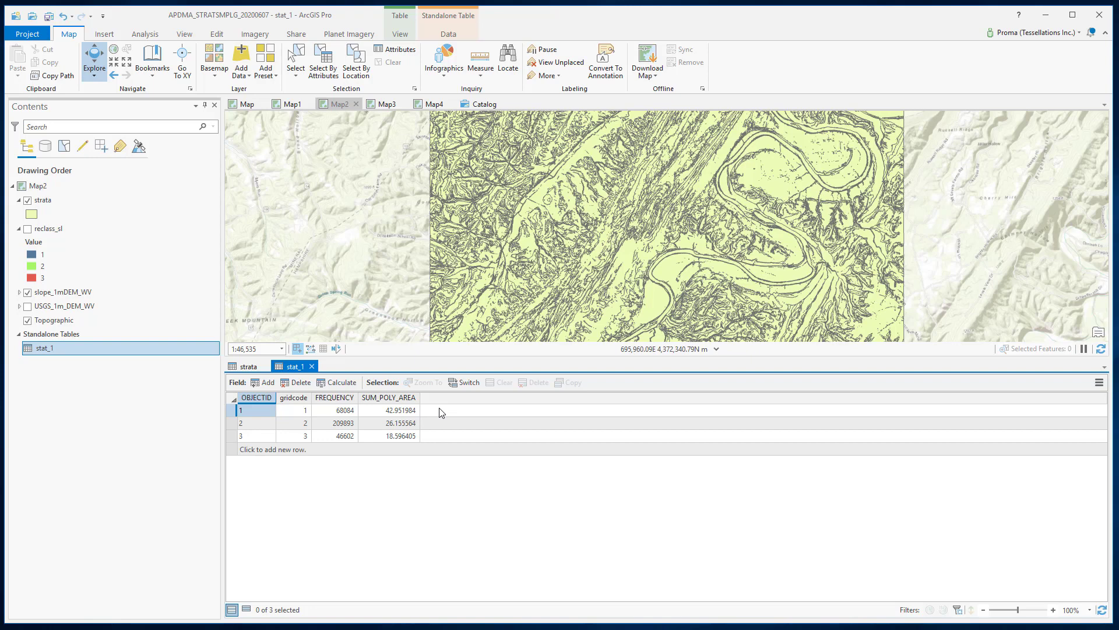
click(312, 366)
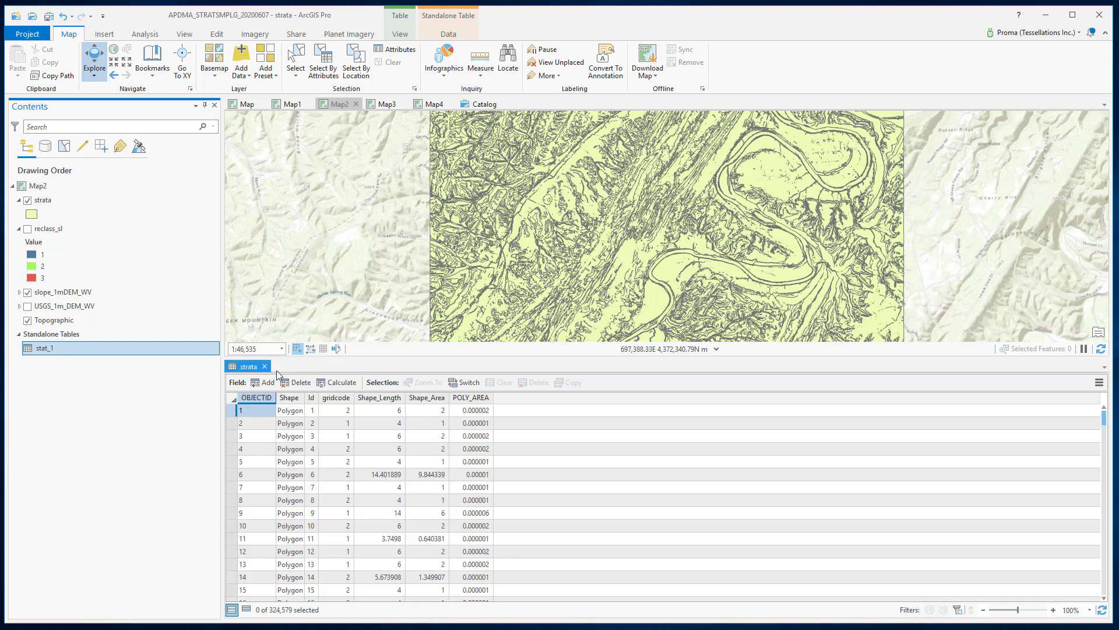
Step: Add an empty sample field to strata and start Select Layer By Attribute on strata
click(268, 382)
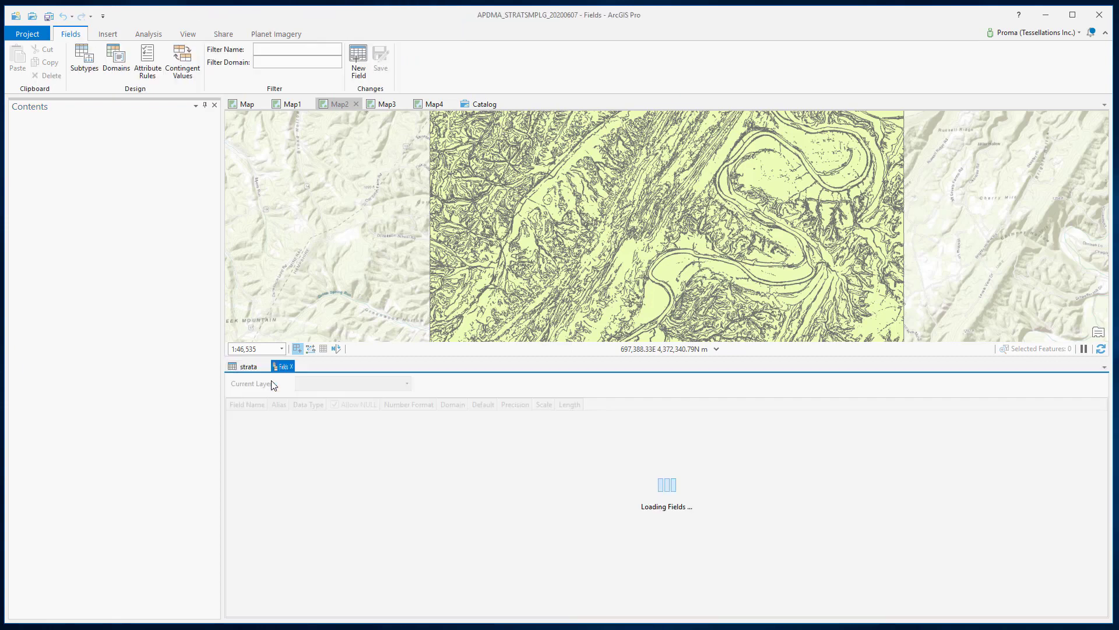
click(291, 366)
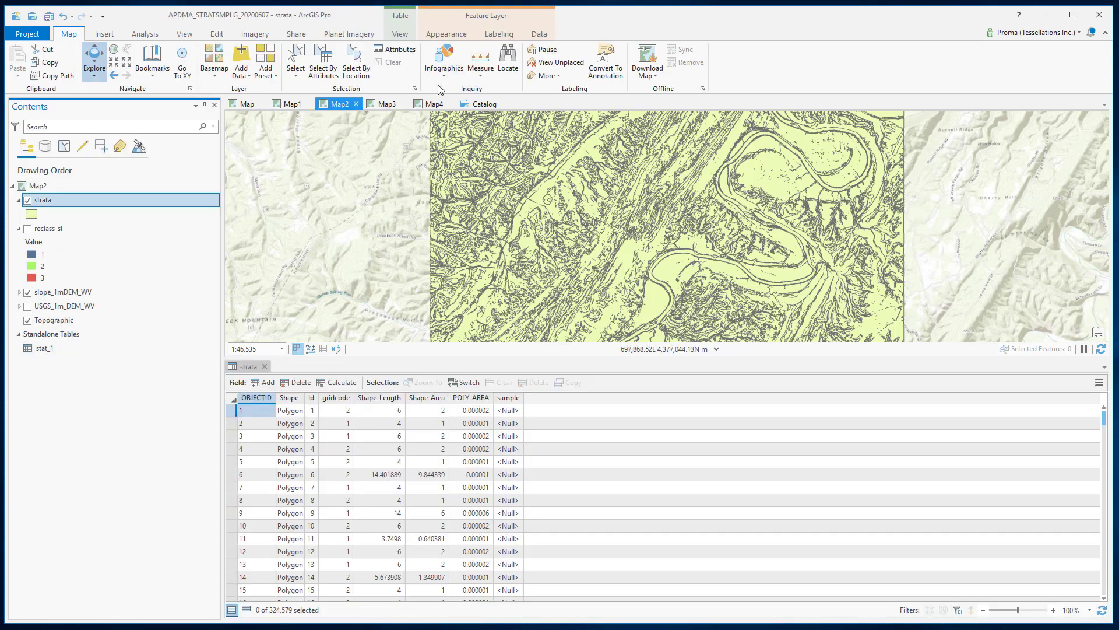
click(335, 69)
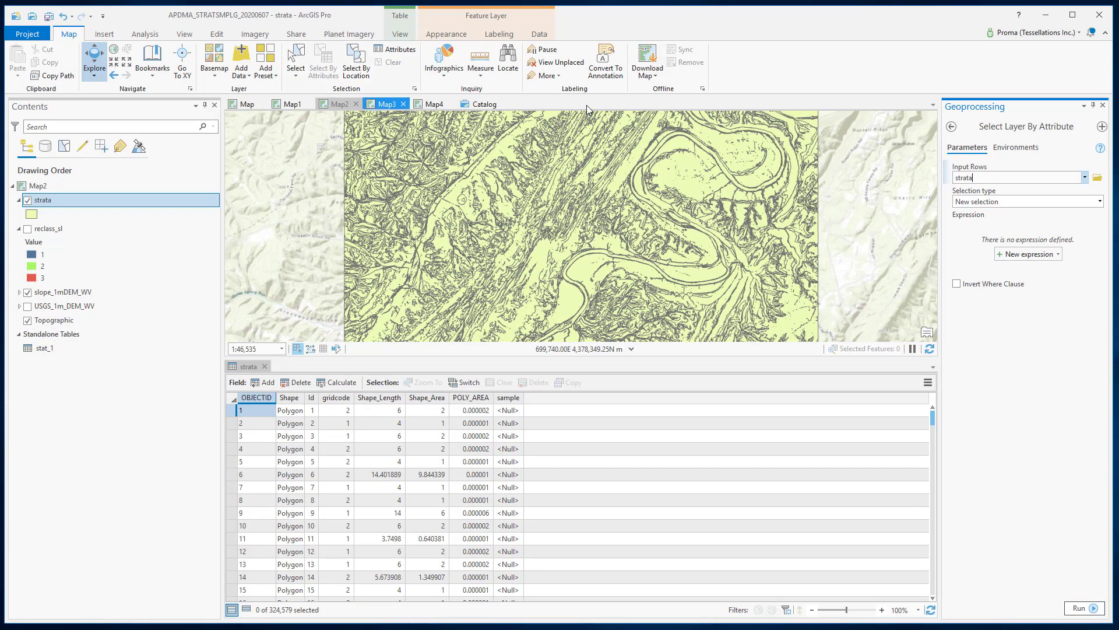
Step: Select the strata polygons where gridcode is equal to 1, giving 68,084 of 324,579
click(1029, 254)
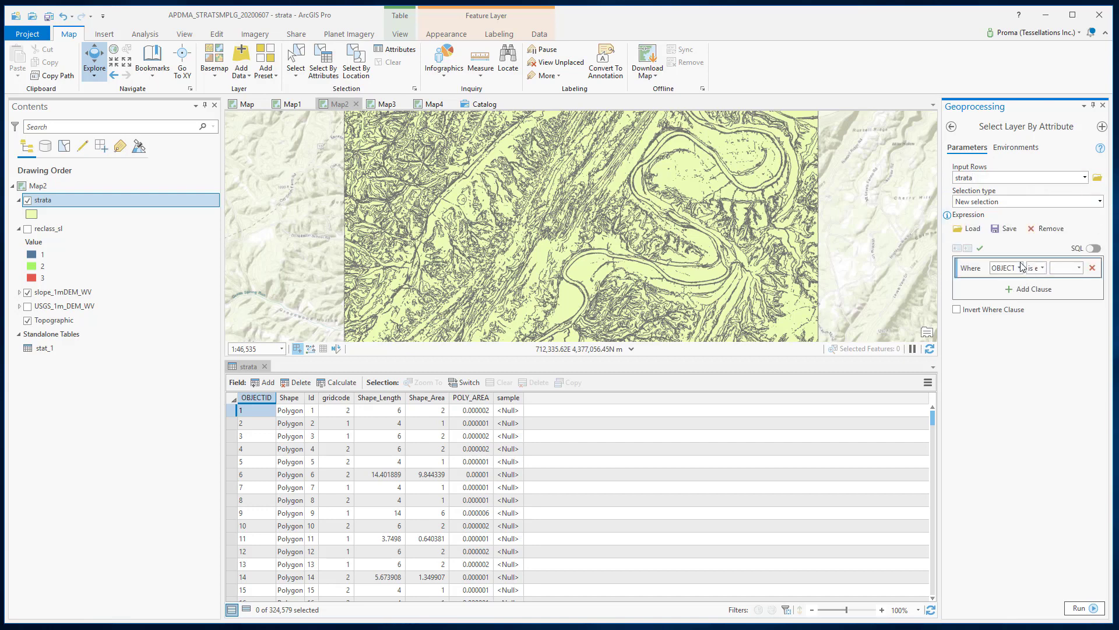
click(1019, 267)
click(1018, 302)
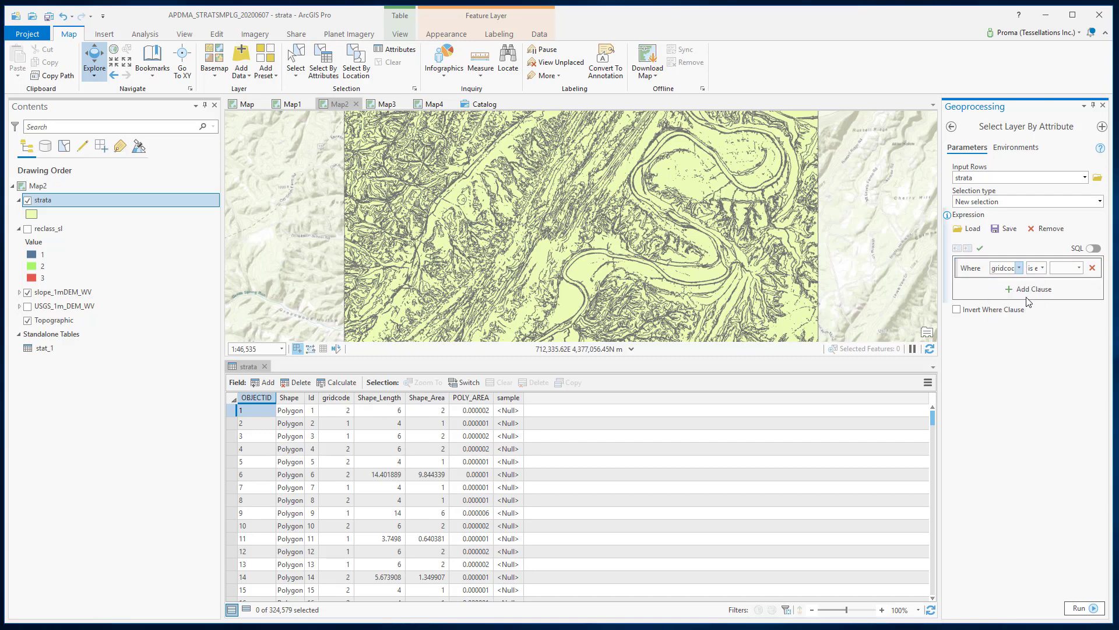
click(1081, 268)
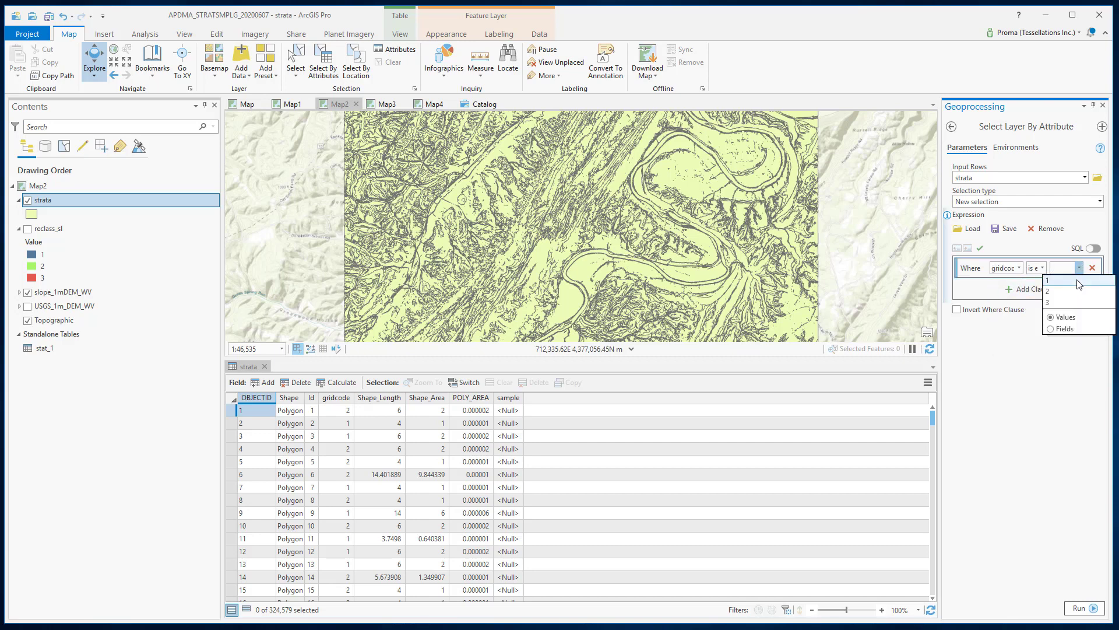
click(1064, 317)
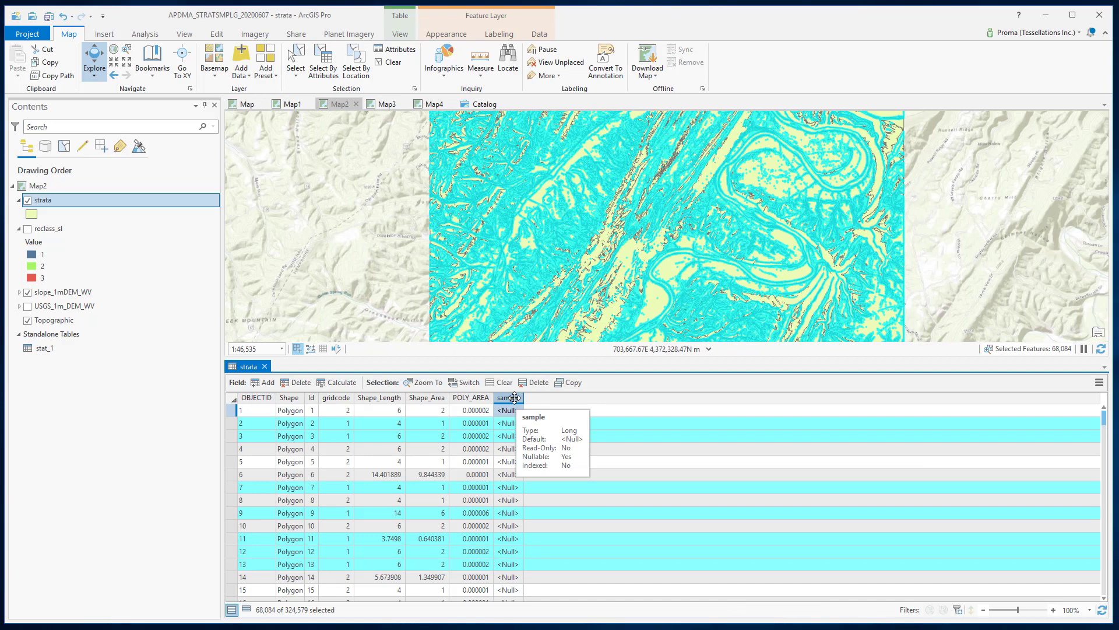
click(335, 384)
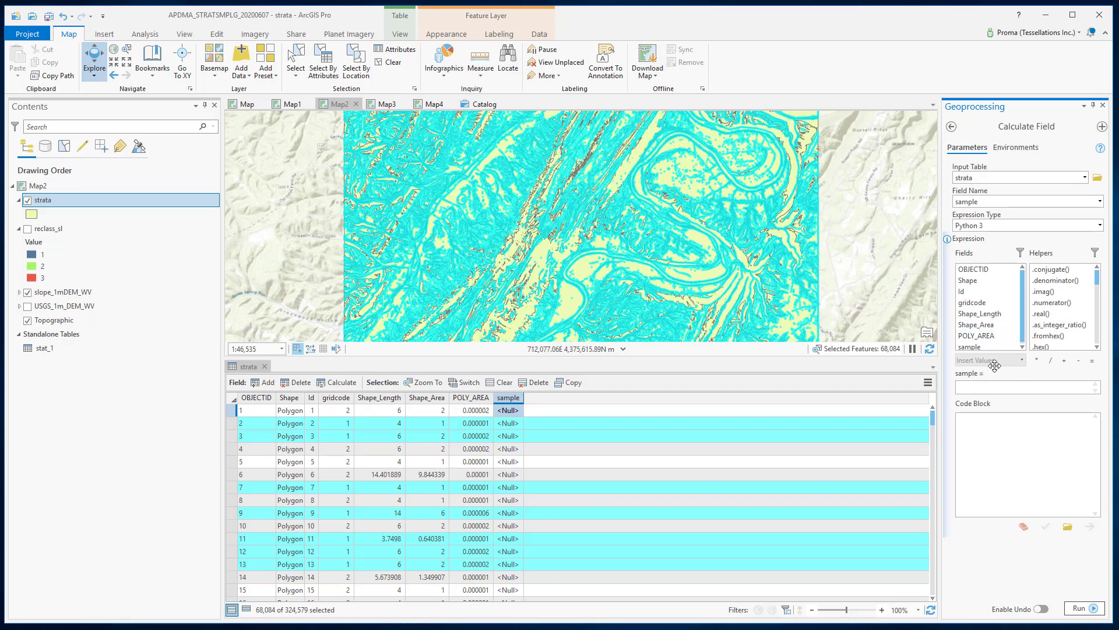
Step: Calculate the sample field as !POLY_AREA! / 87.66 * 333 for the selected polygons
click(994, 387)
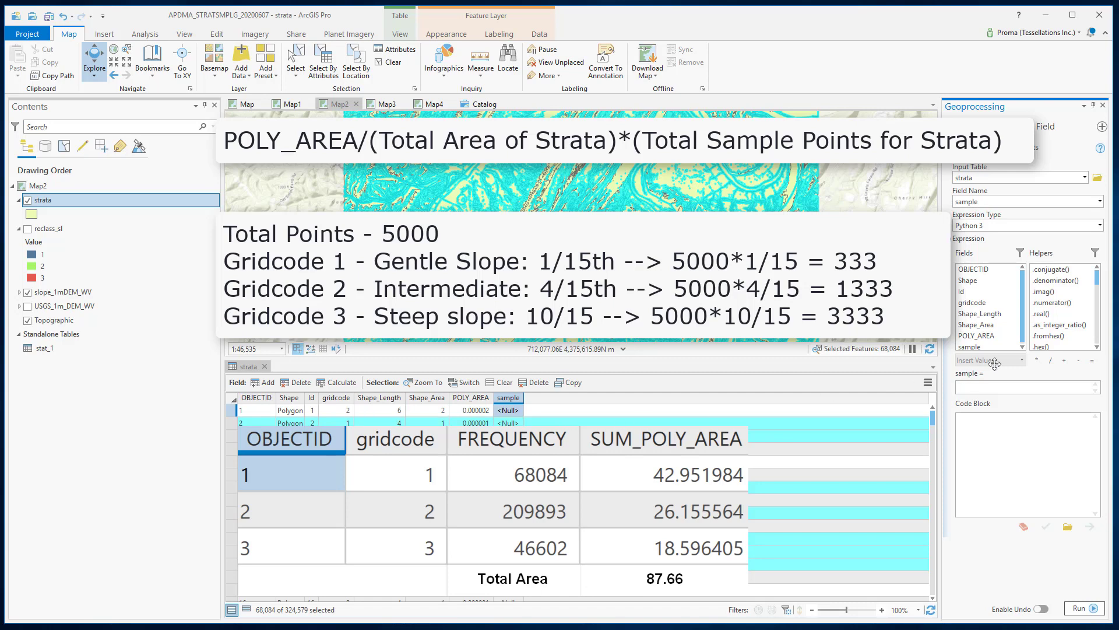
double_click(1003, 335)
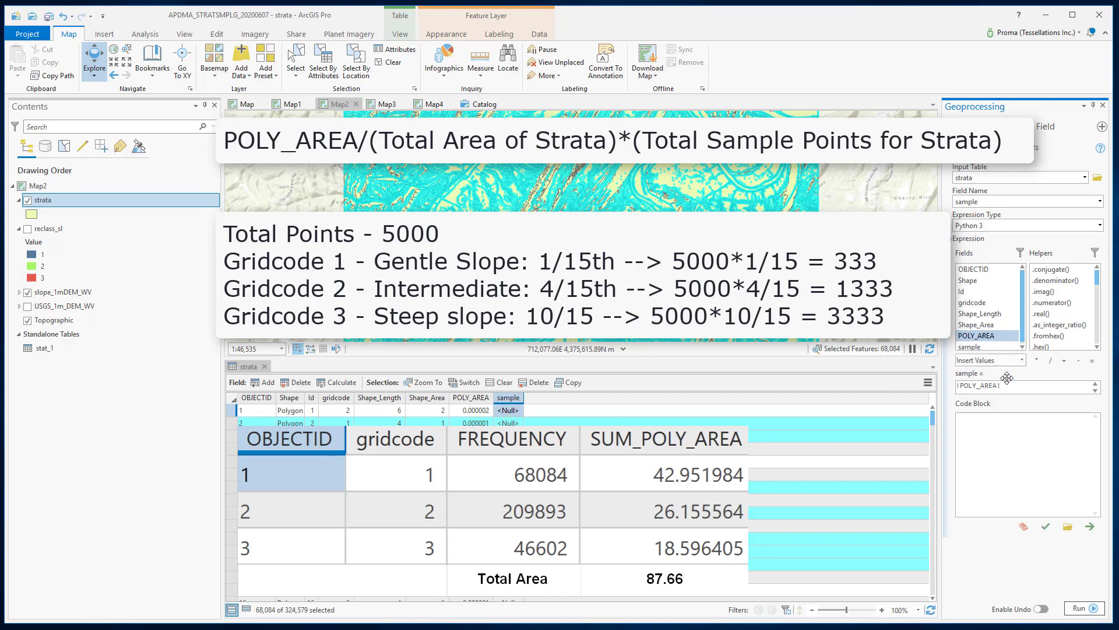
click(1053, 362)
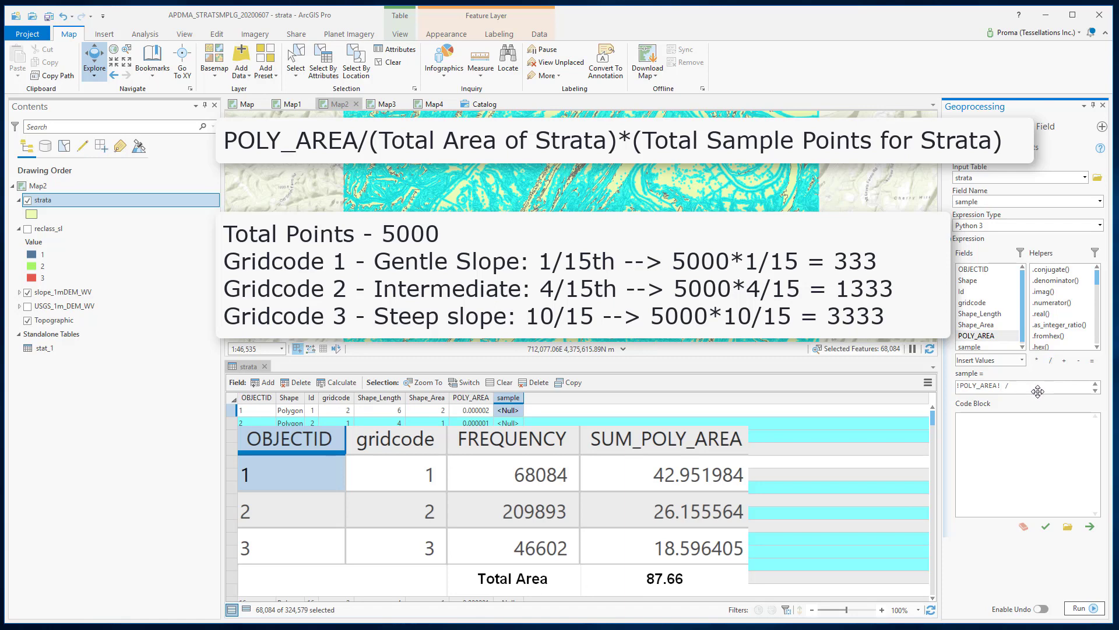
text(87.6)
text(*)
text(333)
click(1079, 608)
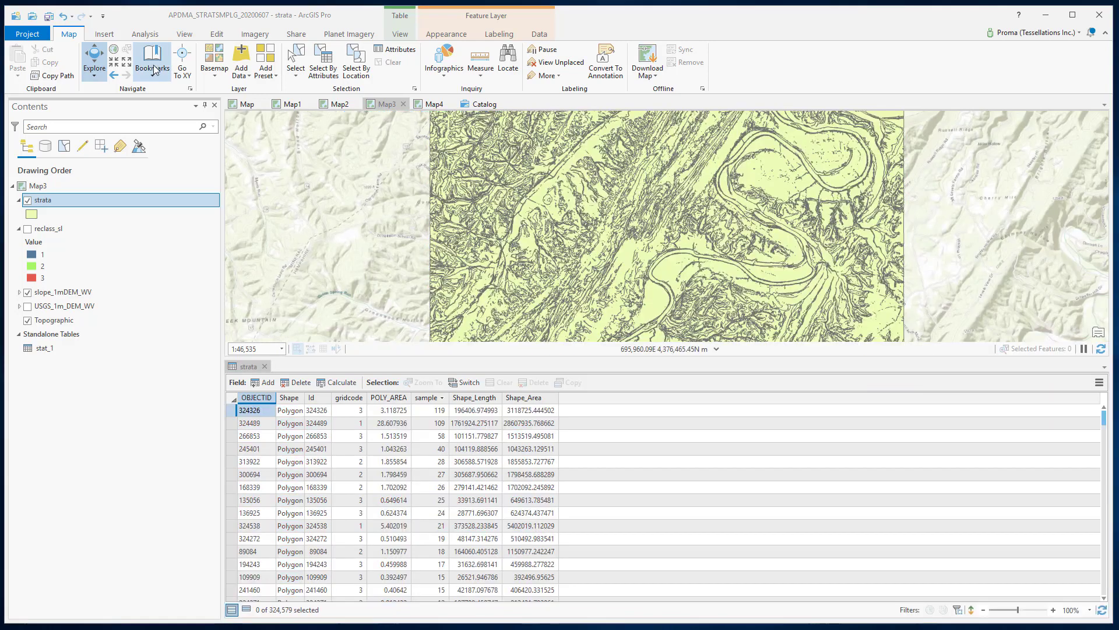
Step: Search the geoprocessing tools for 'create random' and open Create Random Points
click(145, 34)
click(161, 61)
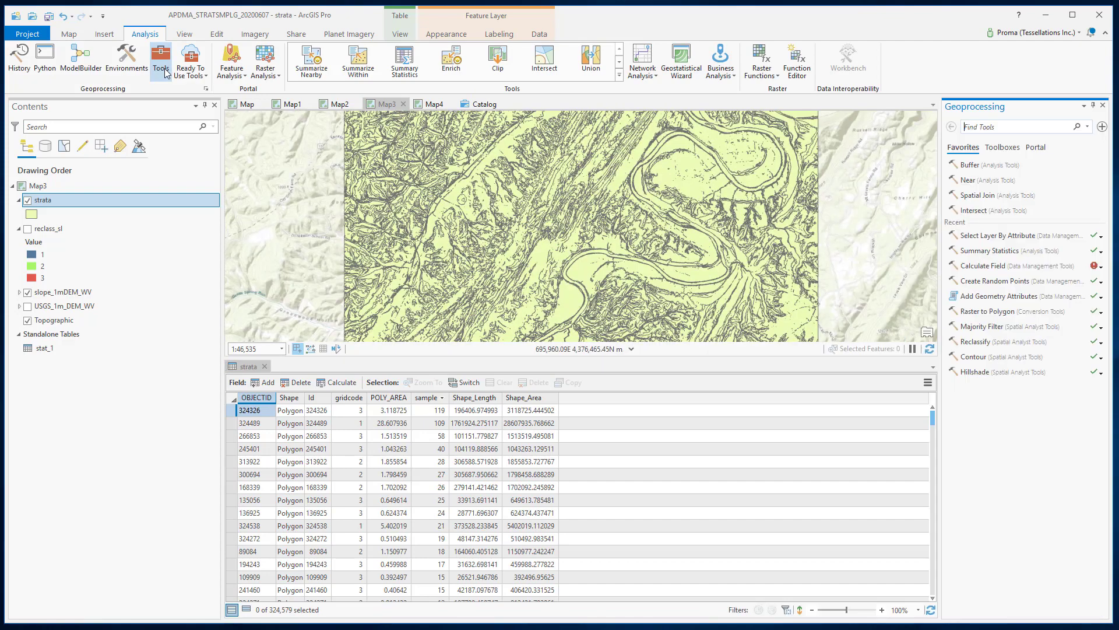
click(1024, 127)
text(create random)
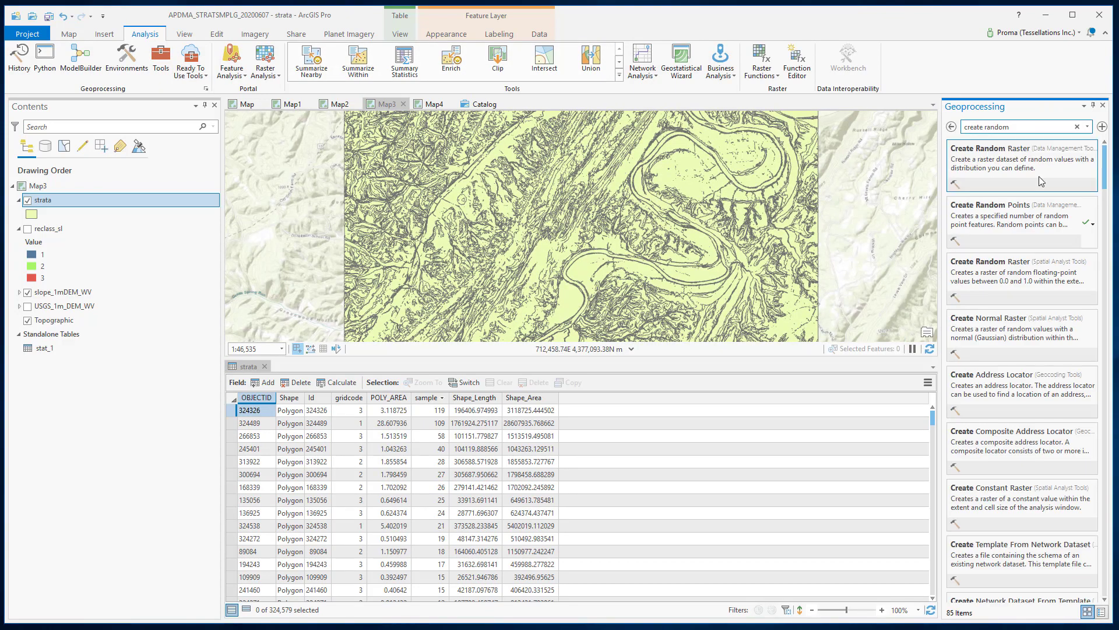
click(1038, 222)
Step: Generate strat_pt random points constrained to strata, with point counts from the sample field
click(1029, 201)
text(strat_pt)
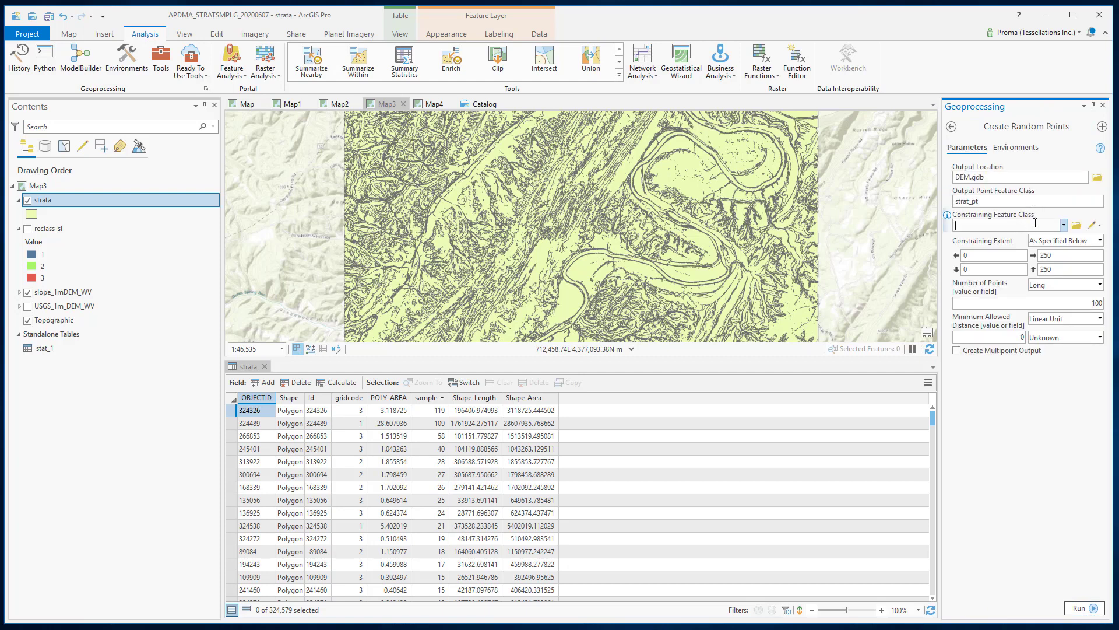
key(Tab)
click(1064, 225)
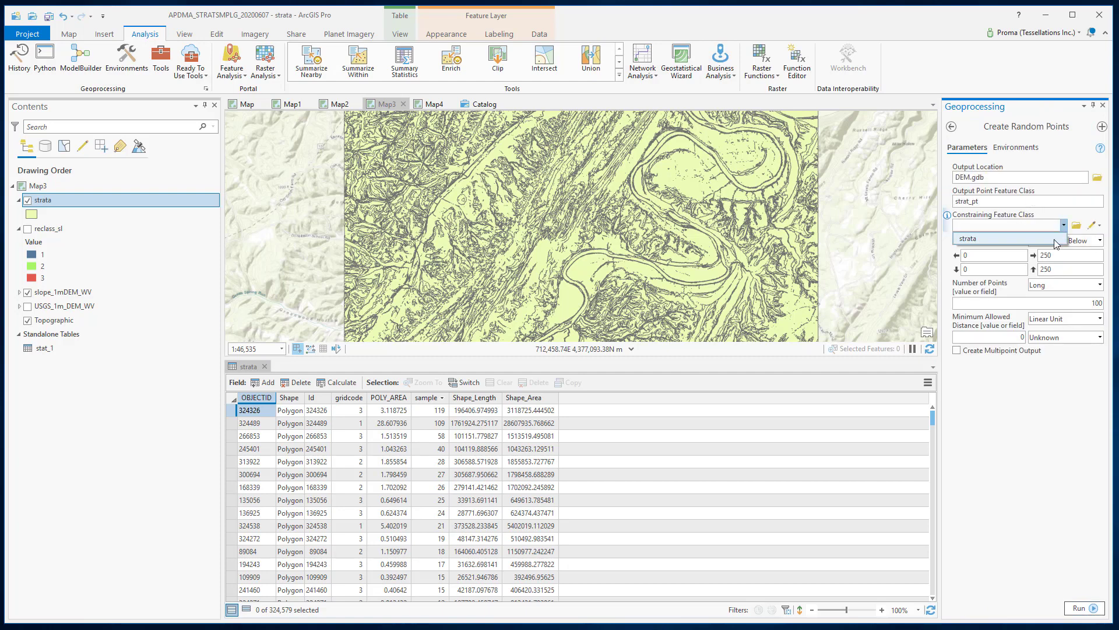
click(1057, 244)
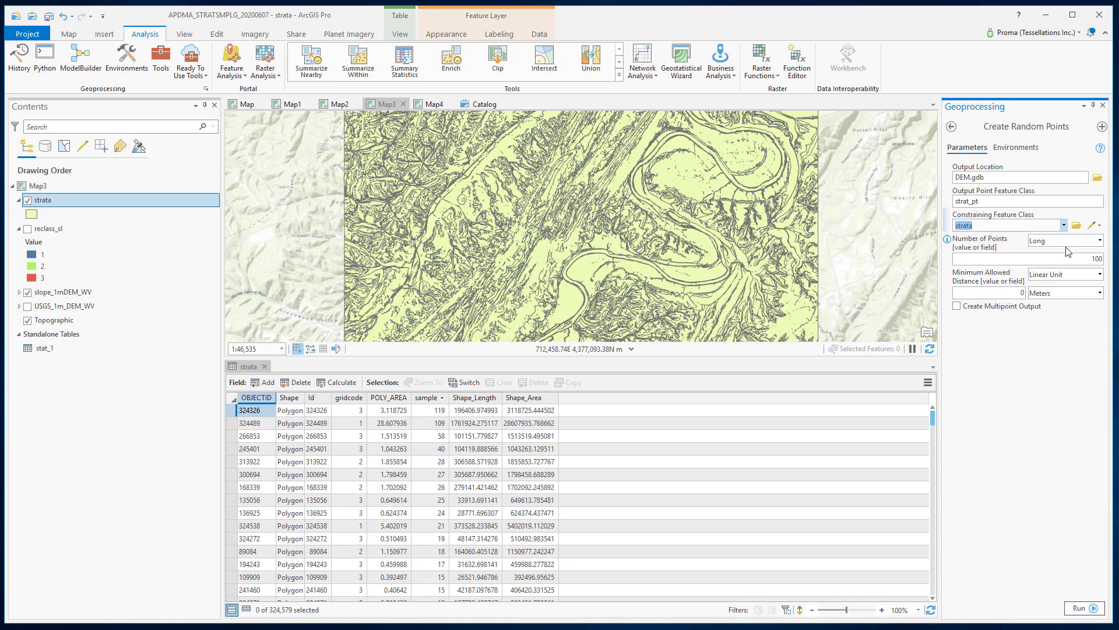
click(1101, 241)
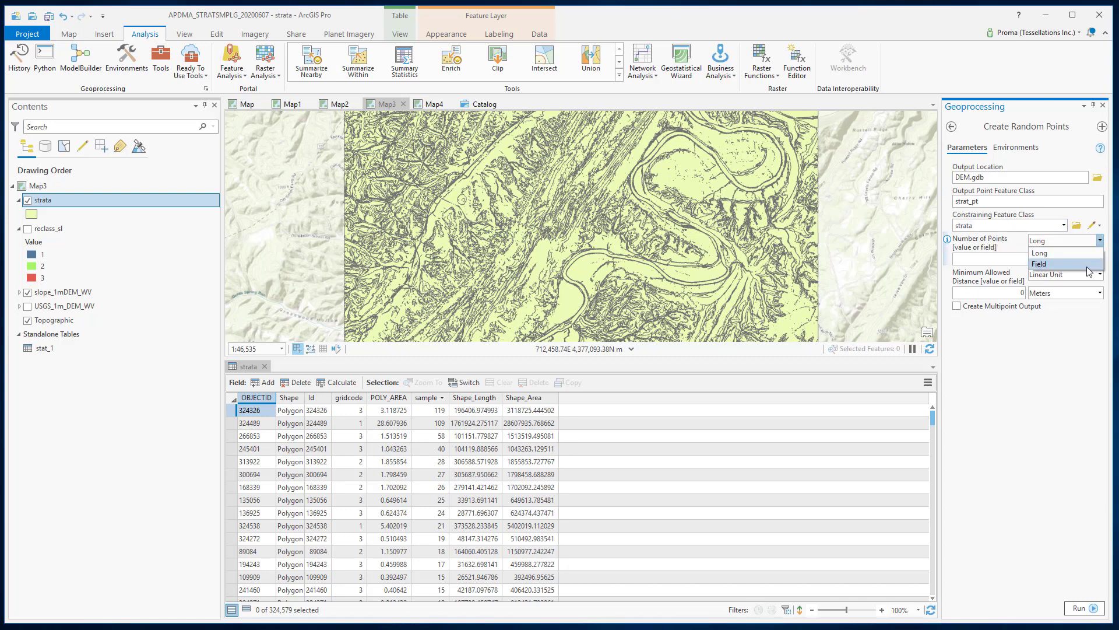
click(1041, 264)
click(1100, 260)
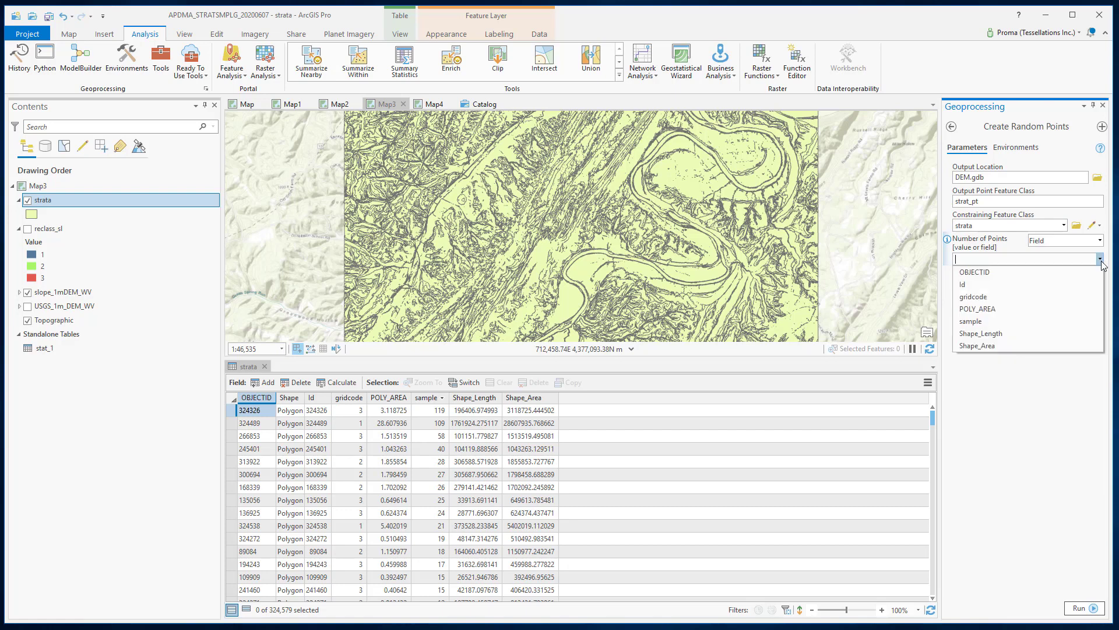
click(971, 321)
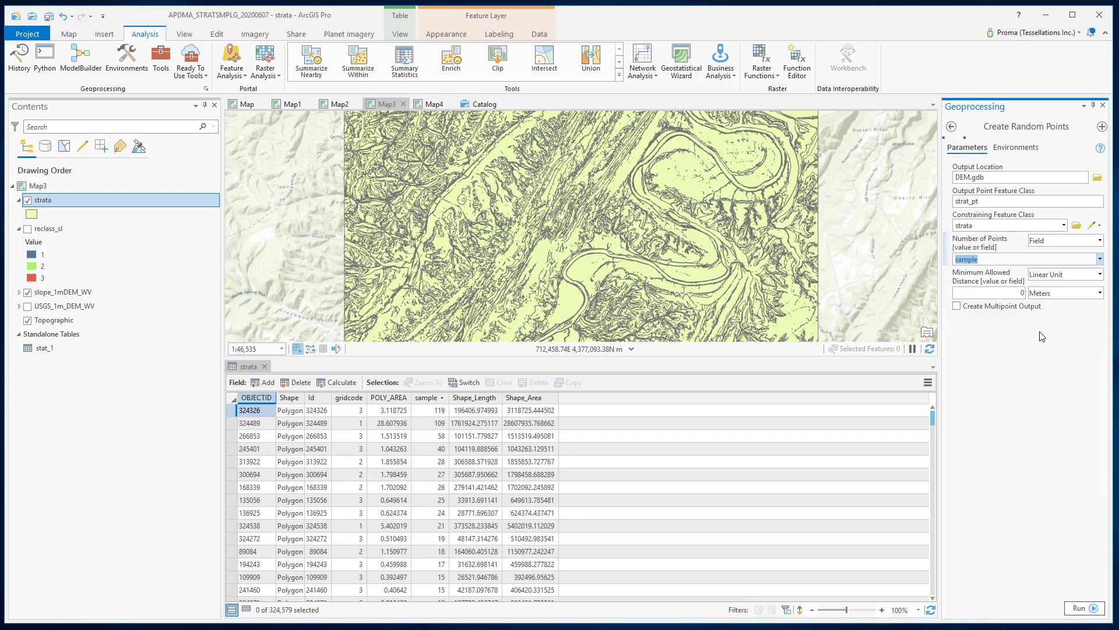
click(1033, 348)
click(1080, 608)
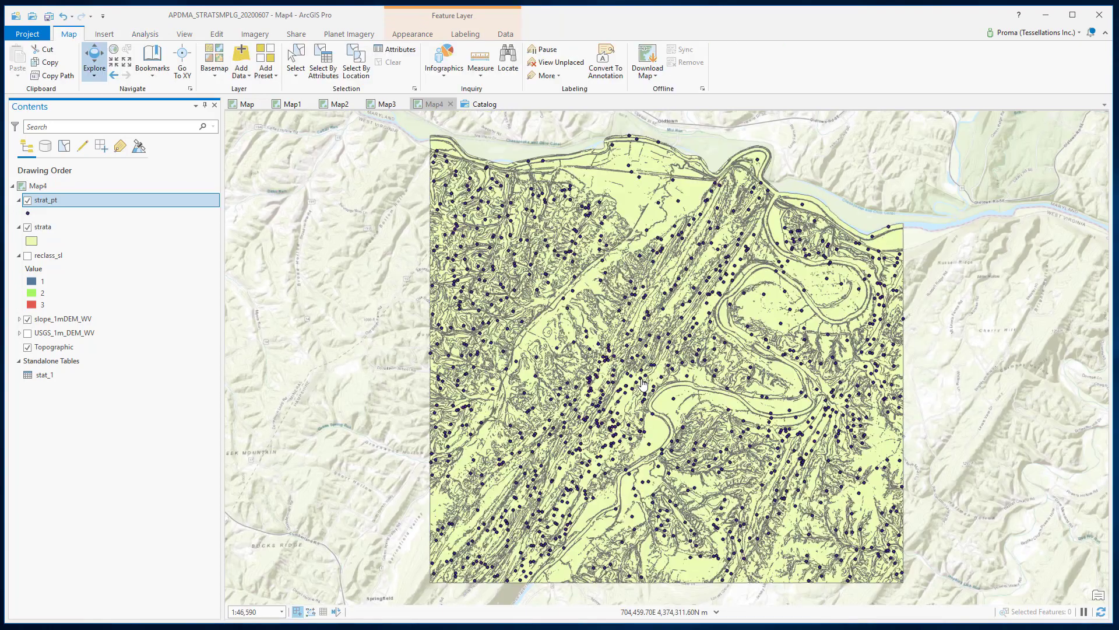